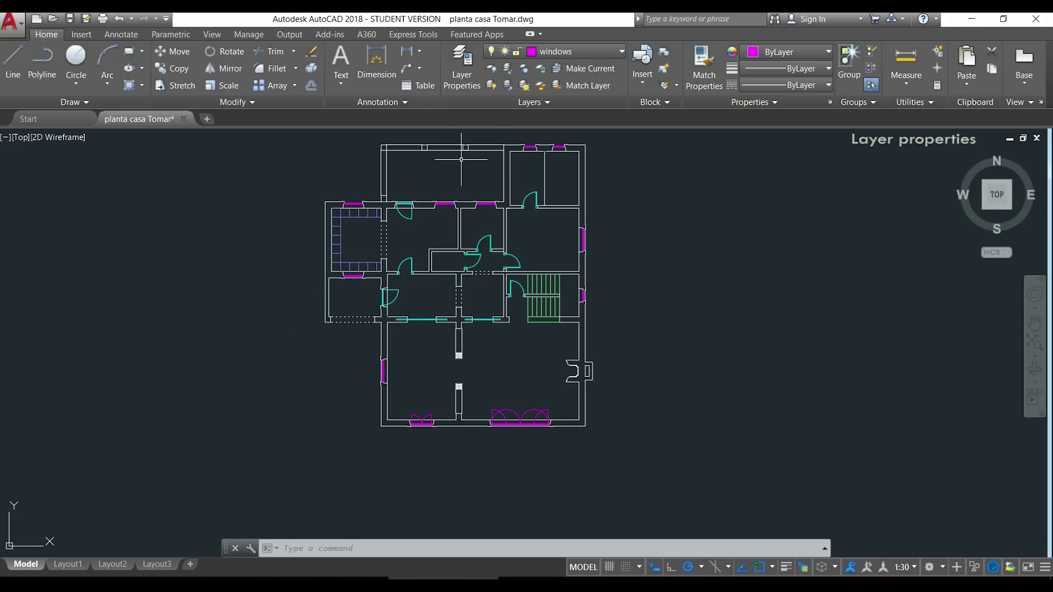
Step: Open the Layer Properties Manager and set it to auto-hide so it collapses
{"action": "left_click", "coordinate": [461, 61]}
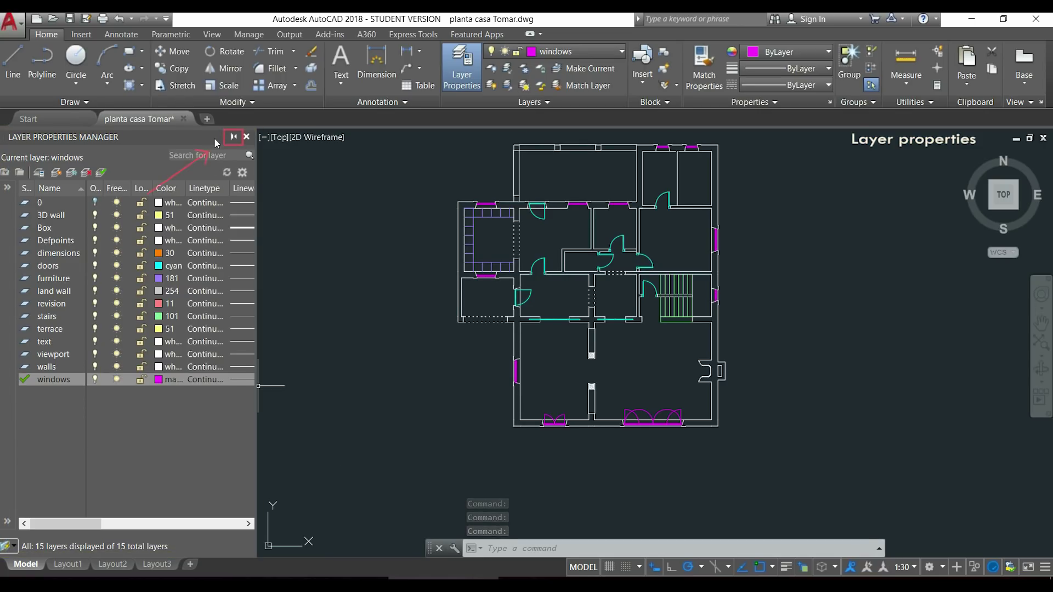
{"action": "left_click", "coordinate": [232, 137]}
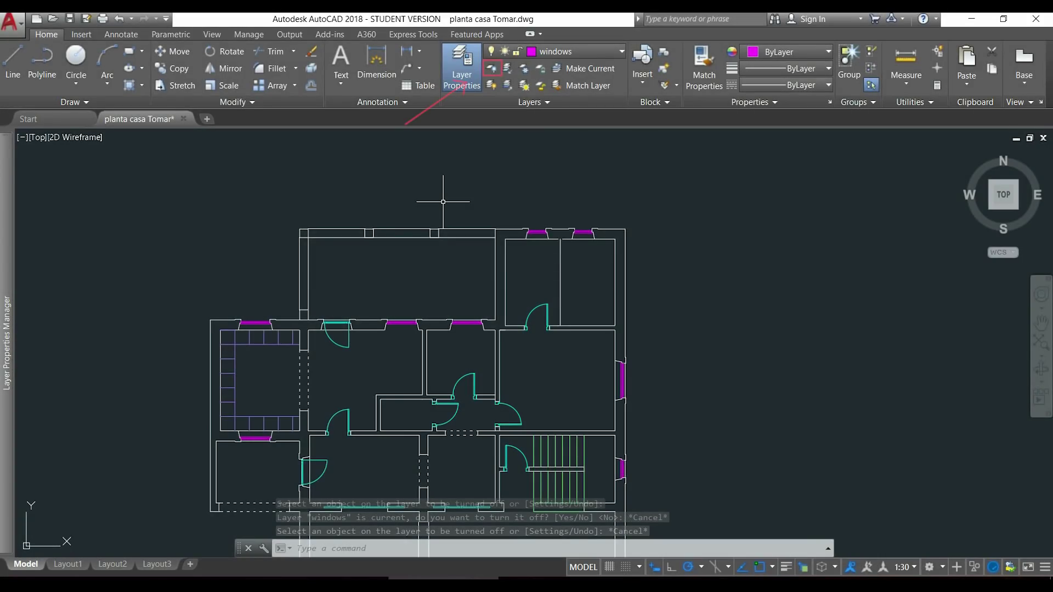
{"action": "left_click", "coordinate": [493, 68]}
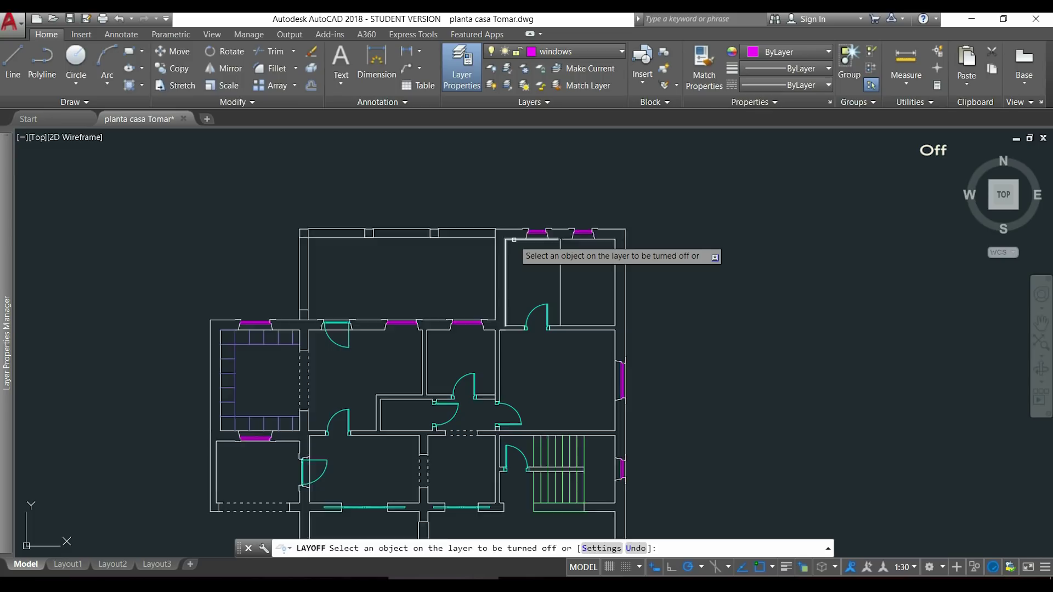
{"action": "left_click", "coordinate": [514, 239]}
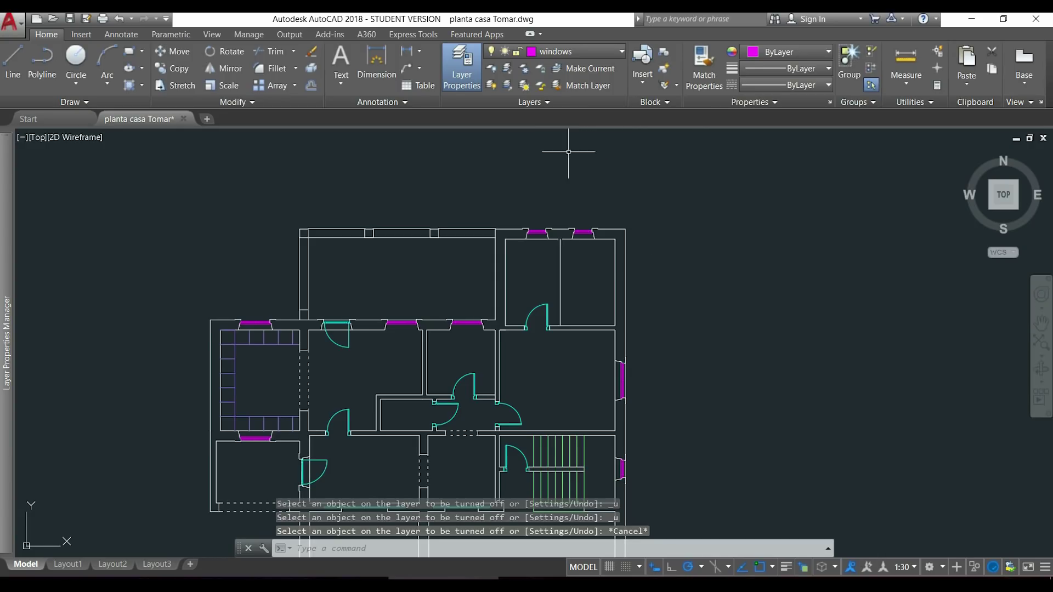
{"action": "left_click", "coordinate": [508, 67]}
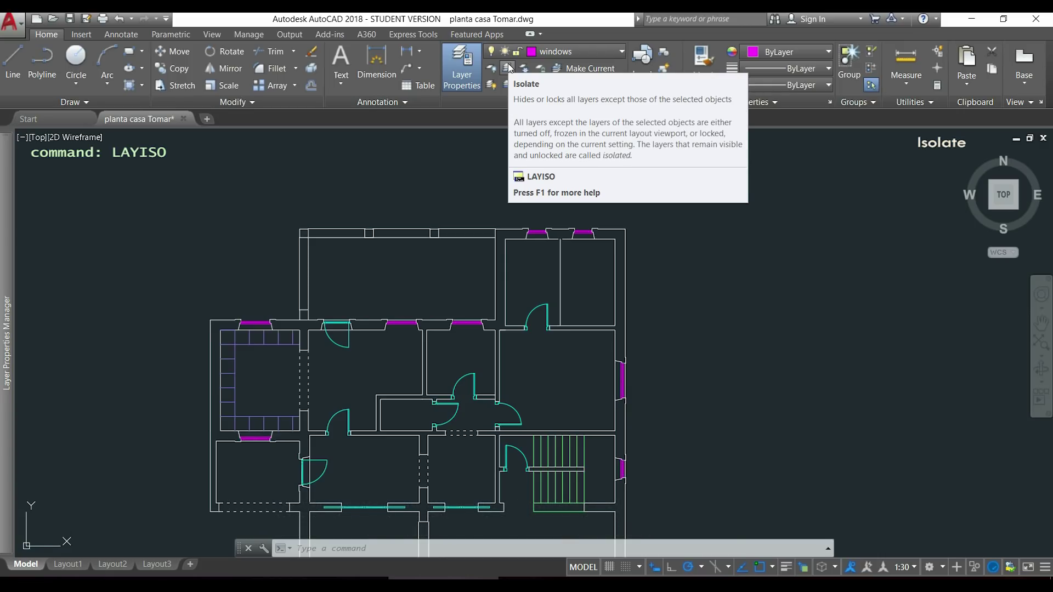
{"action": "left_click", "coordinate": [509, 67]}
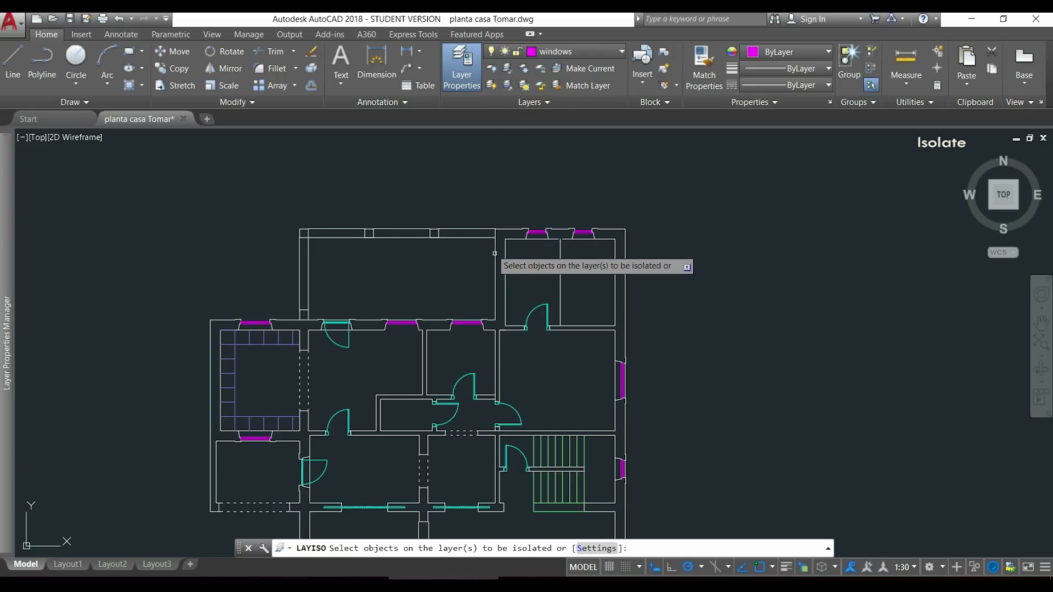
{"action": "left_click", "coordinate": [504, 270]}
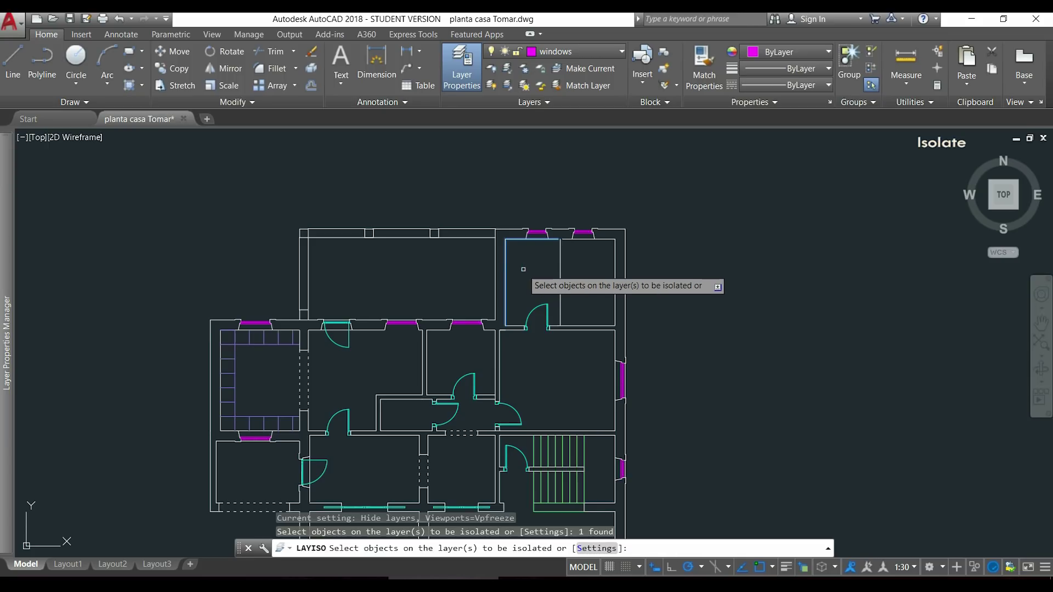
{"action": "key", "text": "Return"}
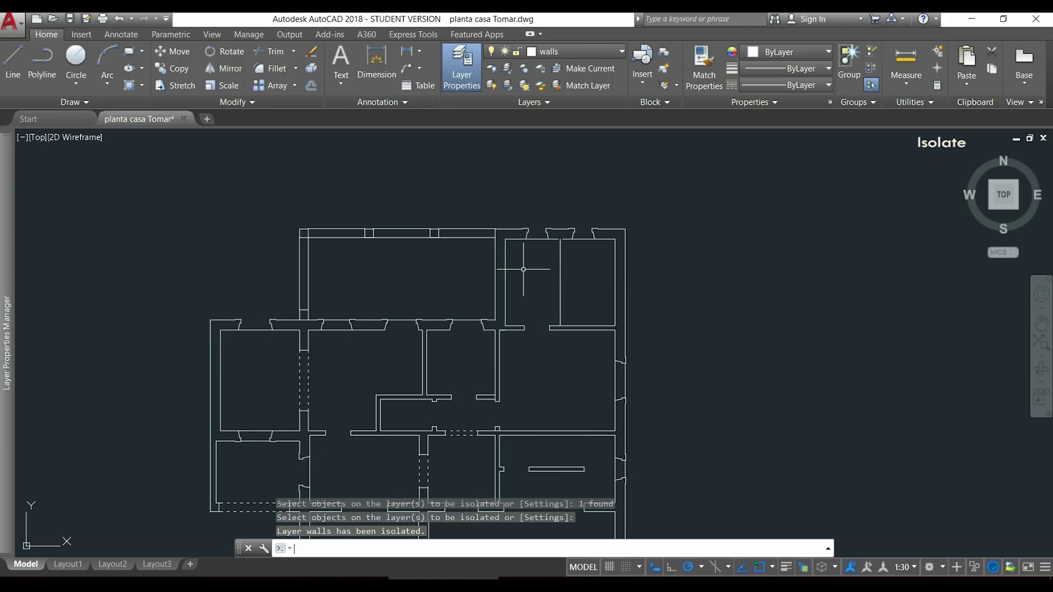
{"action": "scroll", "coordinate": [523, 269], "scroll_direction": "down", "scroll_amount": 3}
{"action": "scroll", "coordinate": [523, 269], "scroll_direction": "down", "scroll_amount": 1}
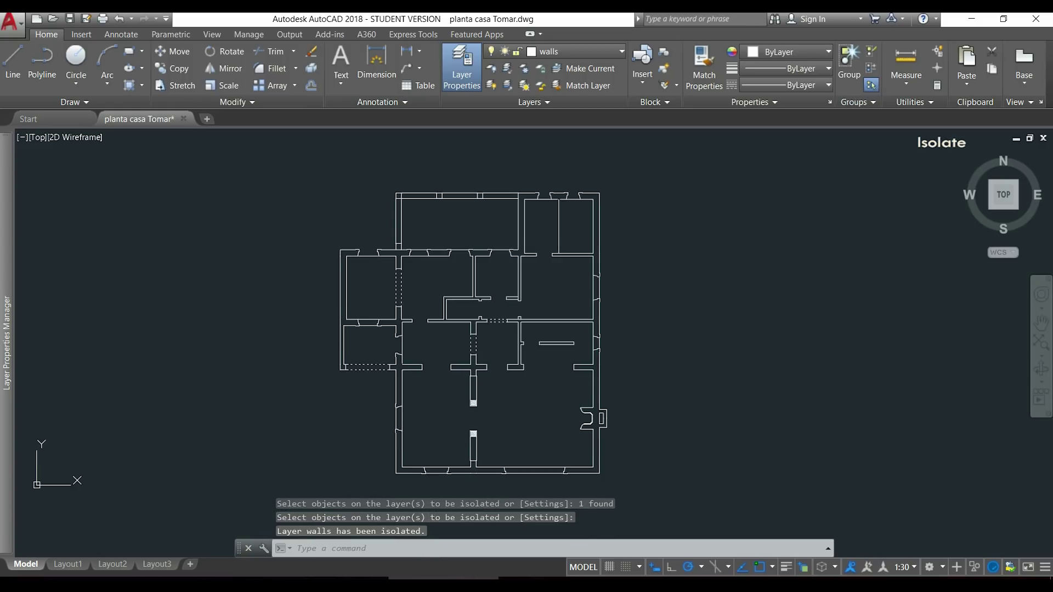
{"action": "middle_click_drag", "start_coordinate": [531, 267], "coordinate": [545, 220]}
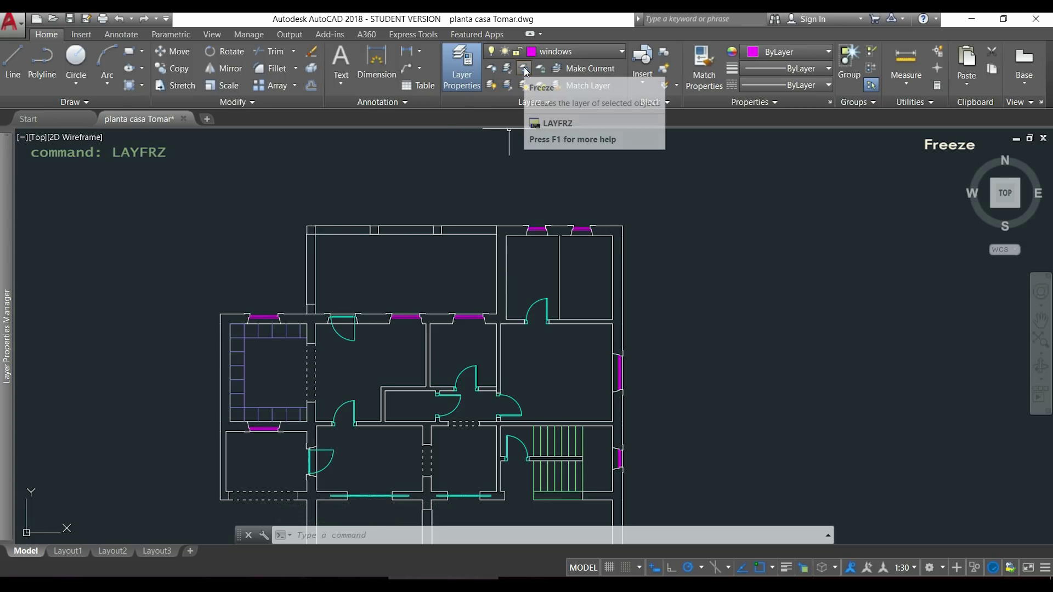
{"action": "left_click", "coordinate": [524, 67]}
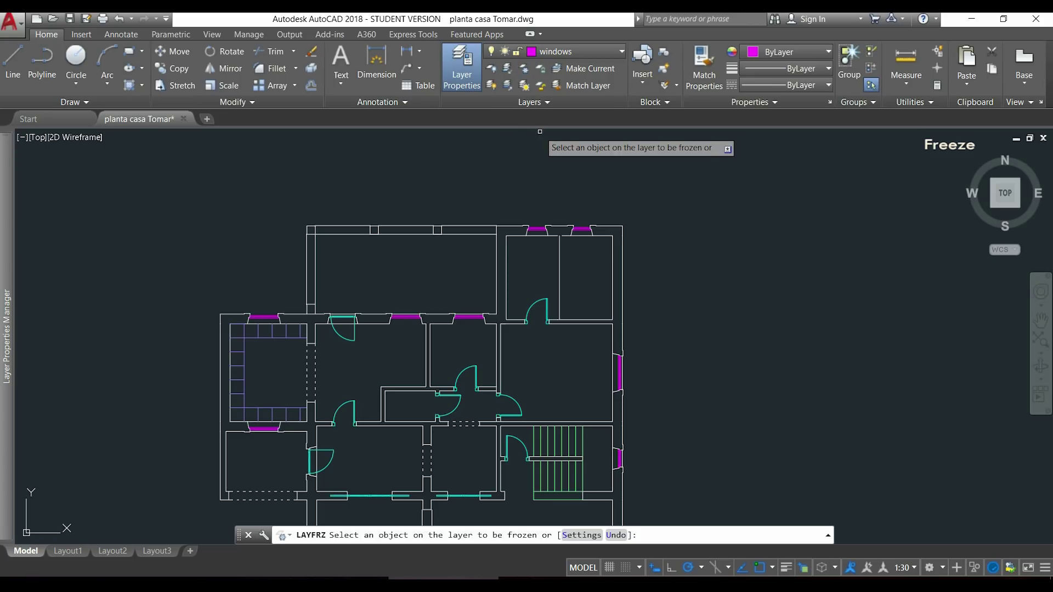
{"action": "left_click", "coordinate": [516, 235]}
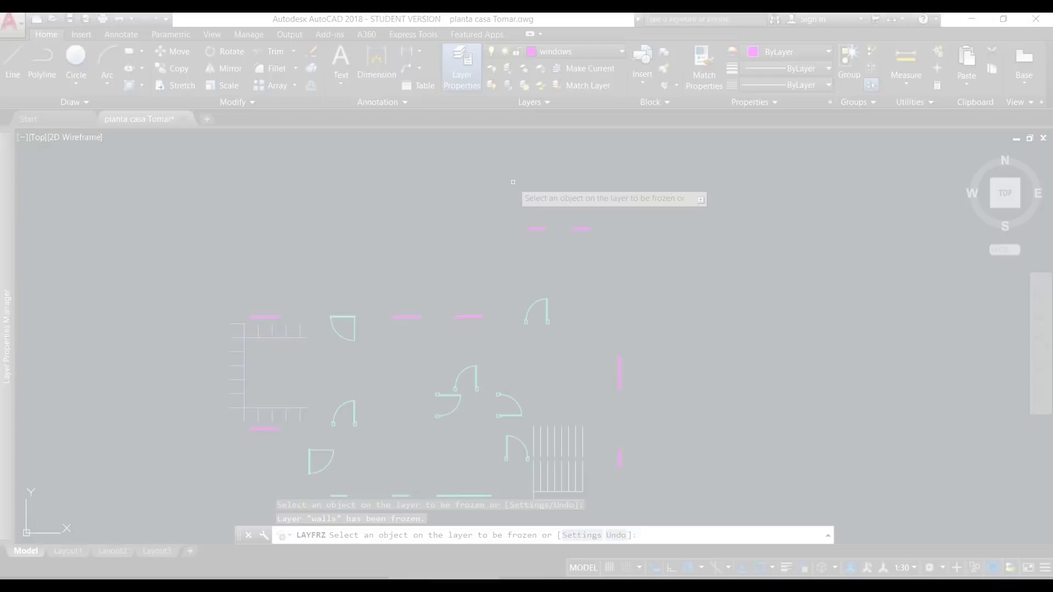
{"action": "key", "text": "Escape"}
{"action": "key", "text": "ctrl+z"}
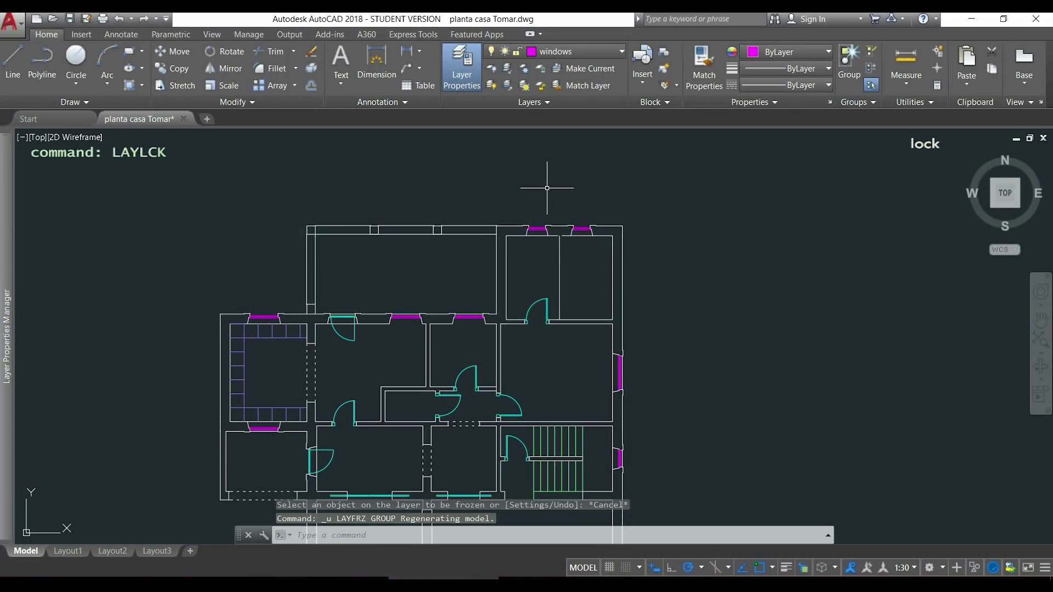
Step: Lock the walls layer by picking a wall line with Lock
{"action": "left_click", "coordinate": [541, 68]}
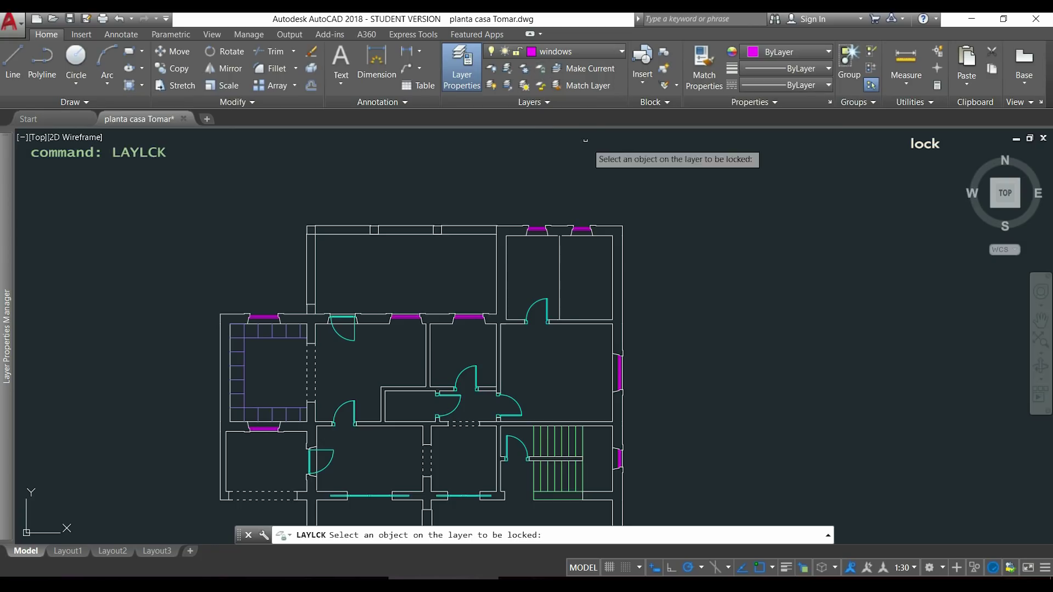
{"action": "middle_click_drag", "start_coordinate": [667, 395], "coordinate": [684, 259]}
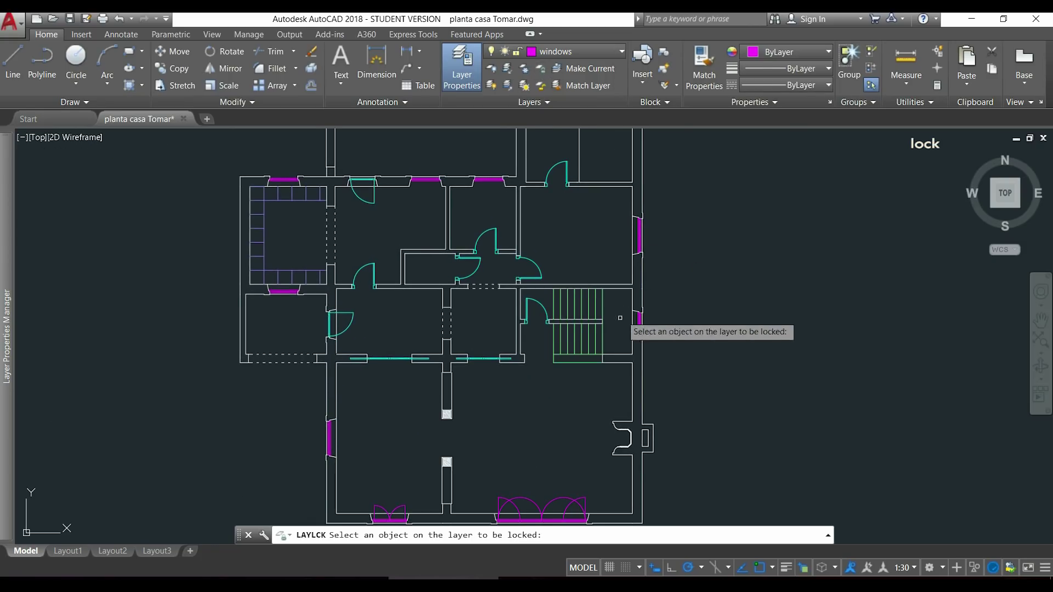
{"action": "left_click", "coordinate": [521, 338]}
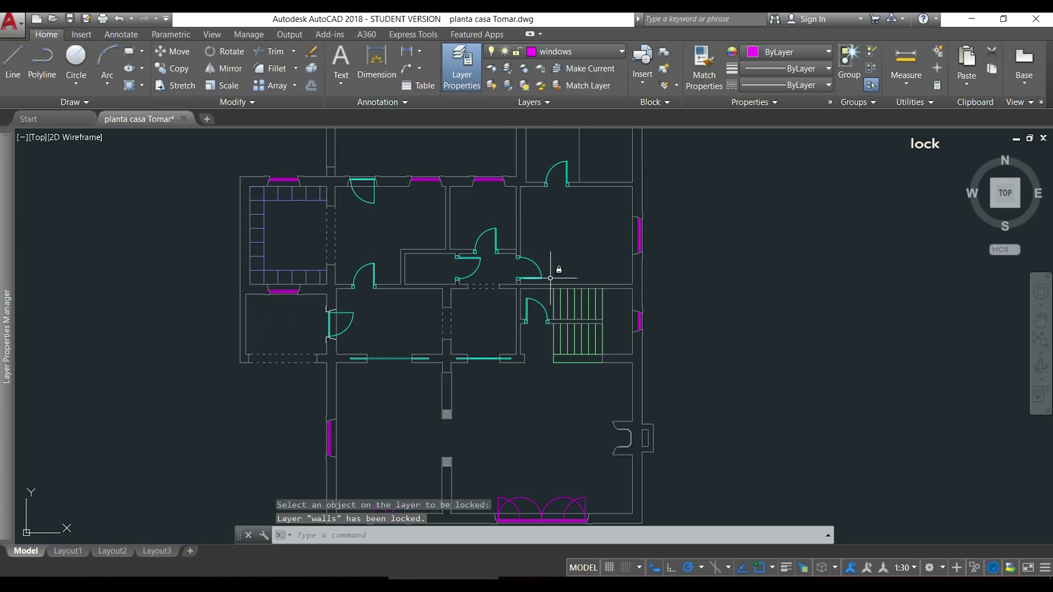
{"action": "middle_click_drag", "start_coordinate": [456, 157], "coordinate": [442, 295]}
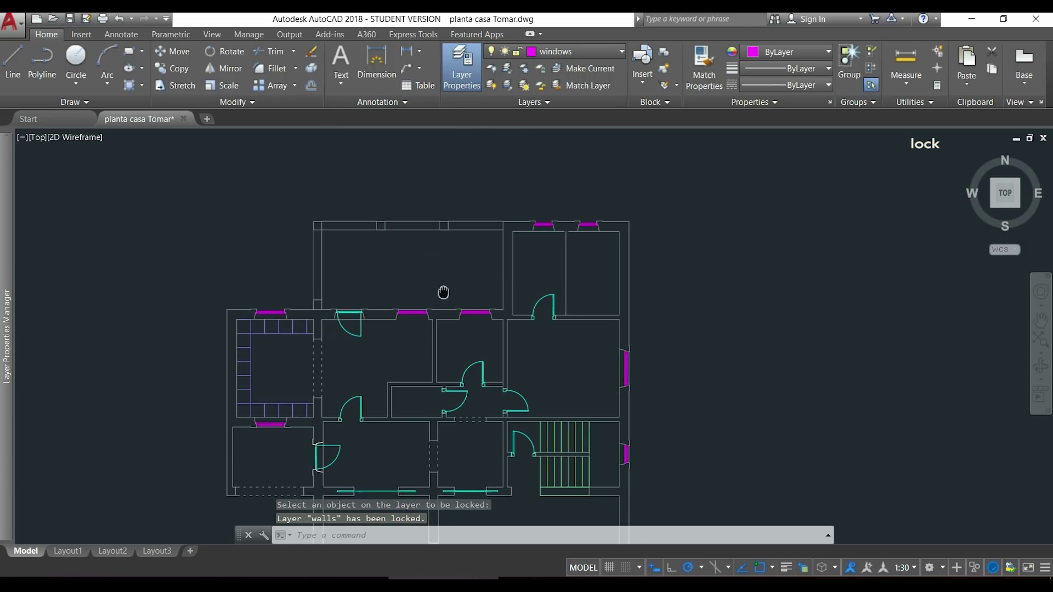
Step: Try erasing two wall lines, which the locked layer blocks, then cancel
{"action": "left_click", "coordinate": [498, 266]}
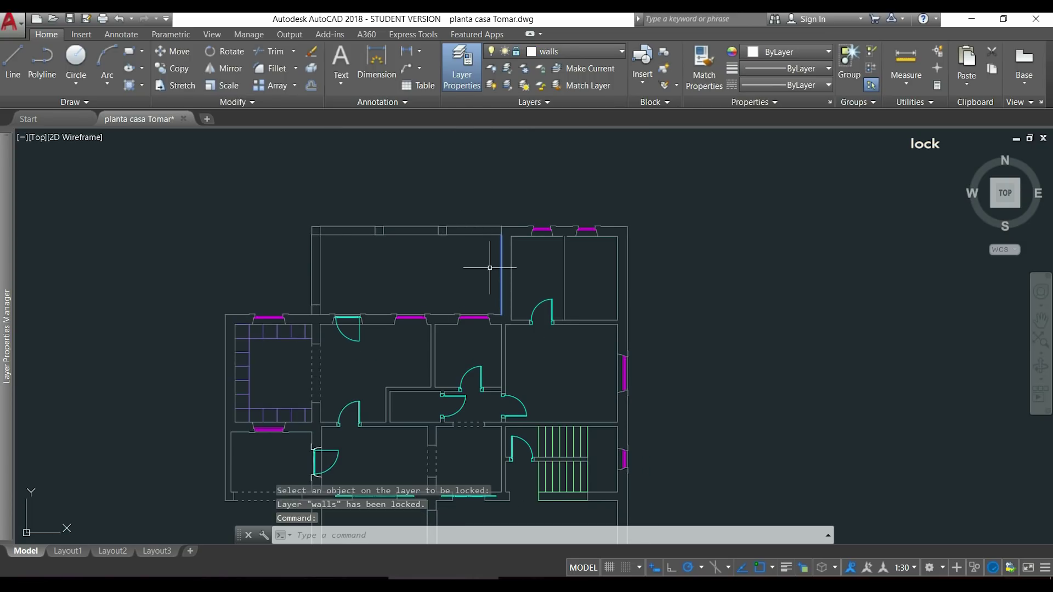
{"action": "key", "text": "Delete"}
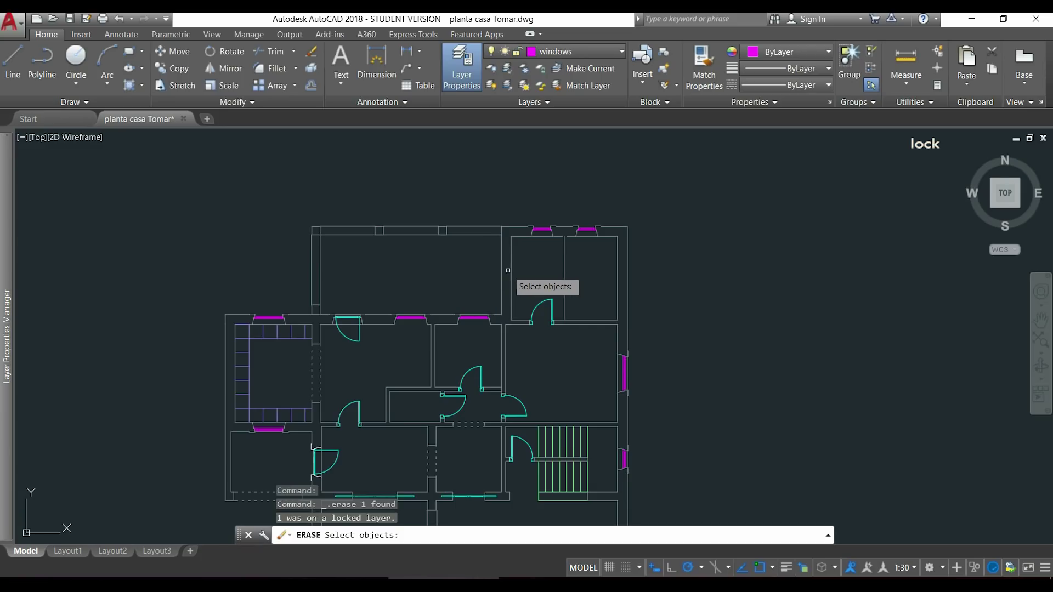
{"action": "left_click", "coordinate": [511, 276]}
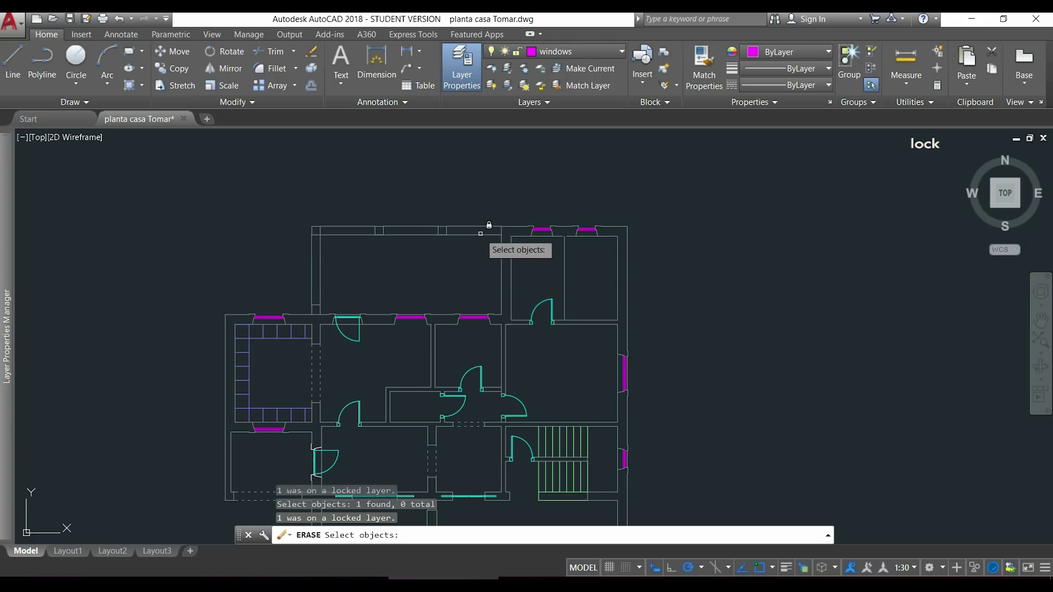
{"action": "key", "text": "Escape"}
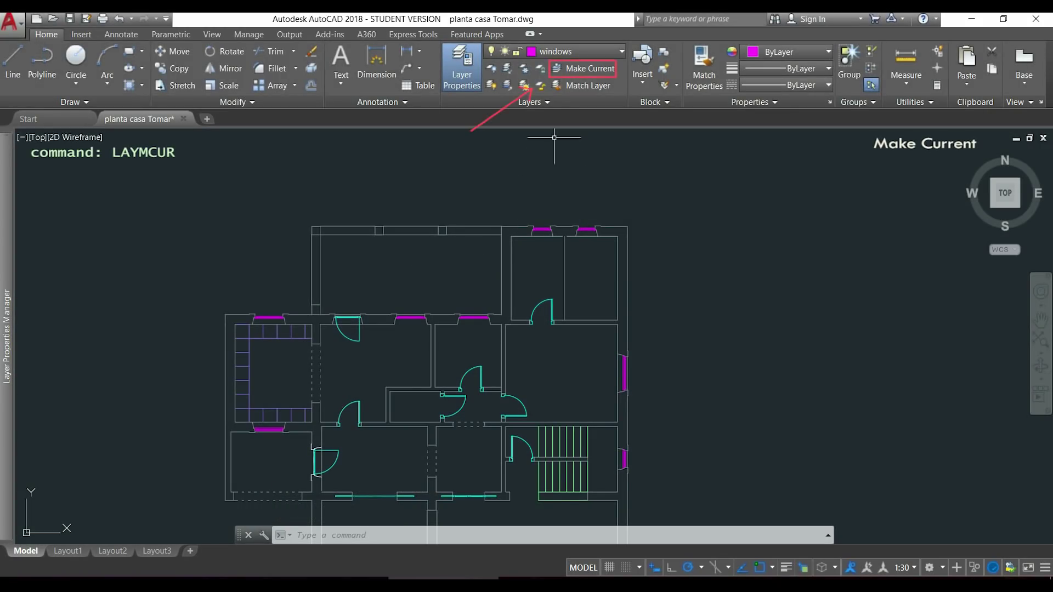
Step: Make doors the current layer by picking a door with Make Current
{"action": "left_click", "coordinate": [559, 72]}
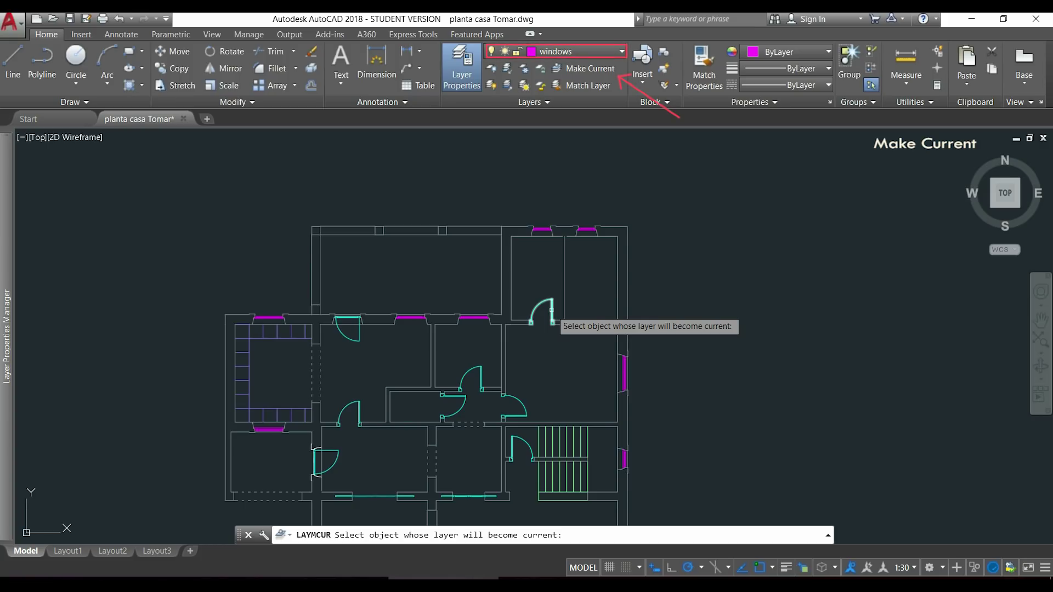
{"action": "left_click", "coordinate": [551, 309]}
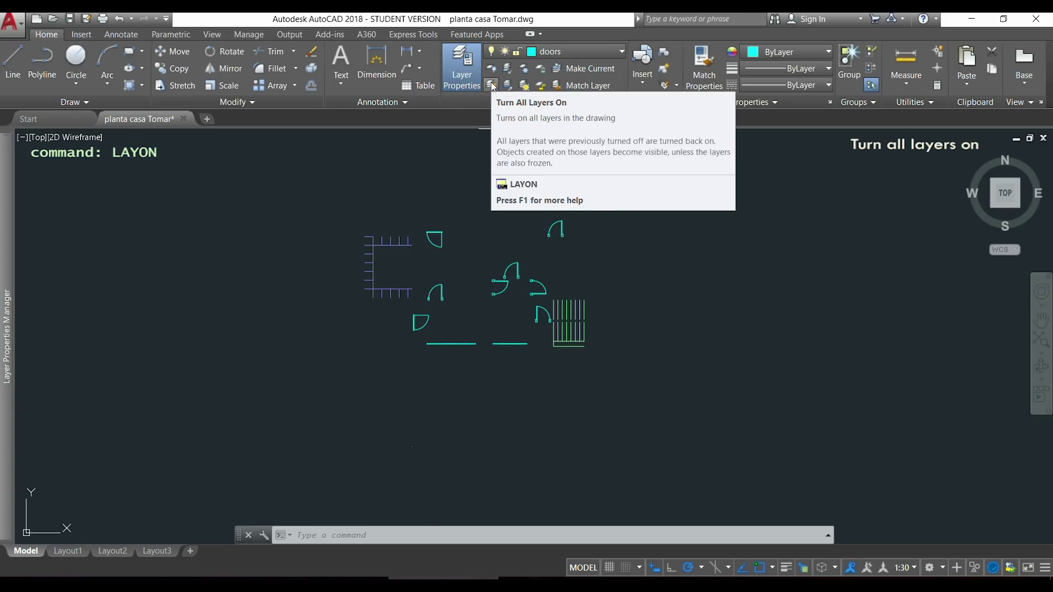
Step: Turn every layer back on with LAYON
{"action": "left_click", "coordinate": [492, 85]}
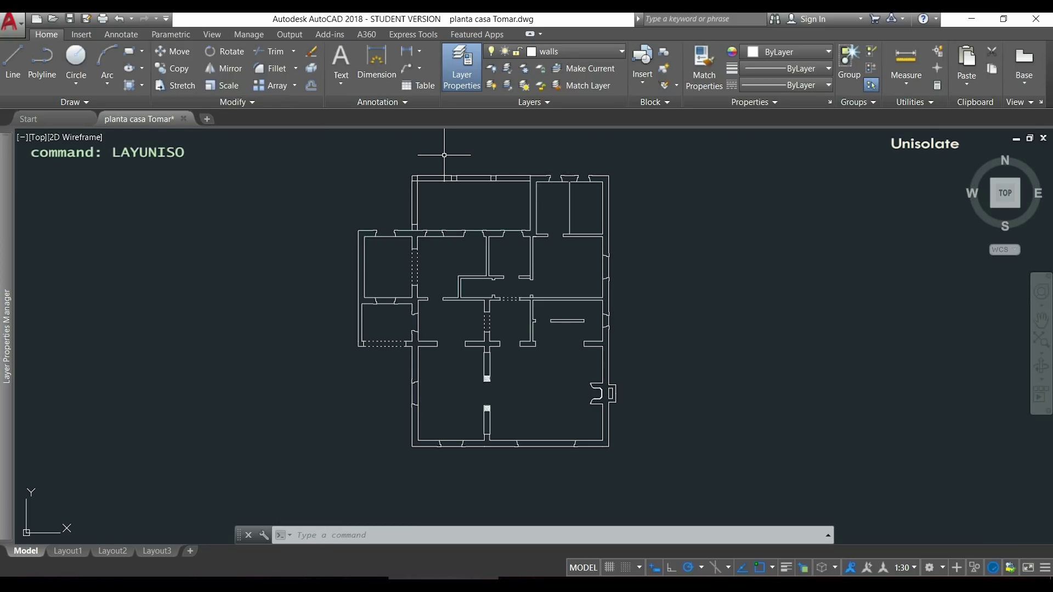
Step: Unisolate the walls layer with LAYUNISO so doors show beside the walls
{"action": "left_click", "coordinate": [509, 87]}
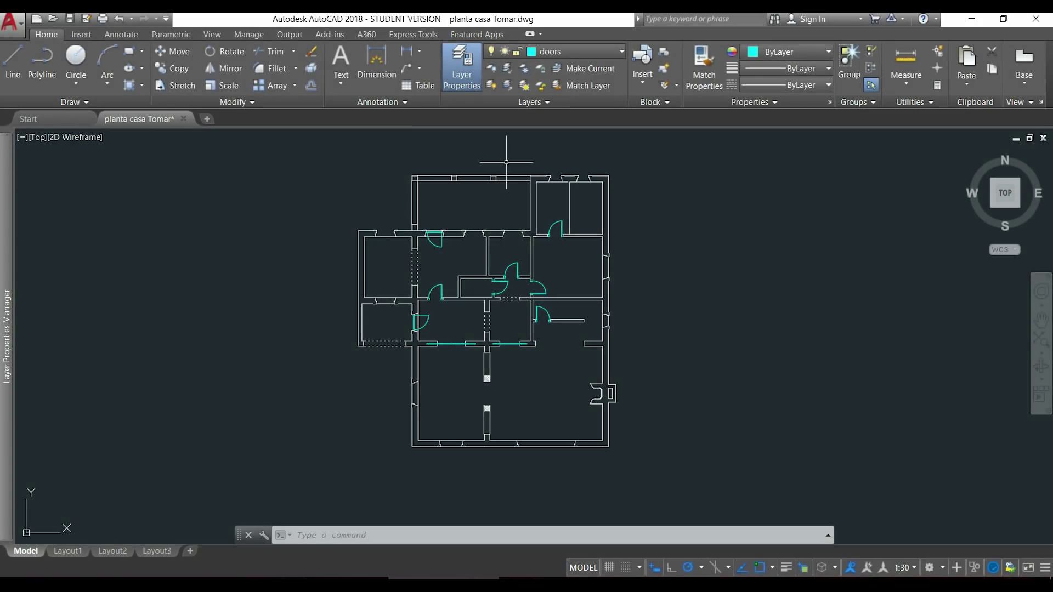
Step: Thaw all layers with LAYTHW so windows, stairs and furniture reappear
{"action": "left_click", "coordinate": [523, 86]}
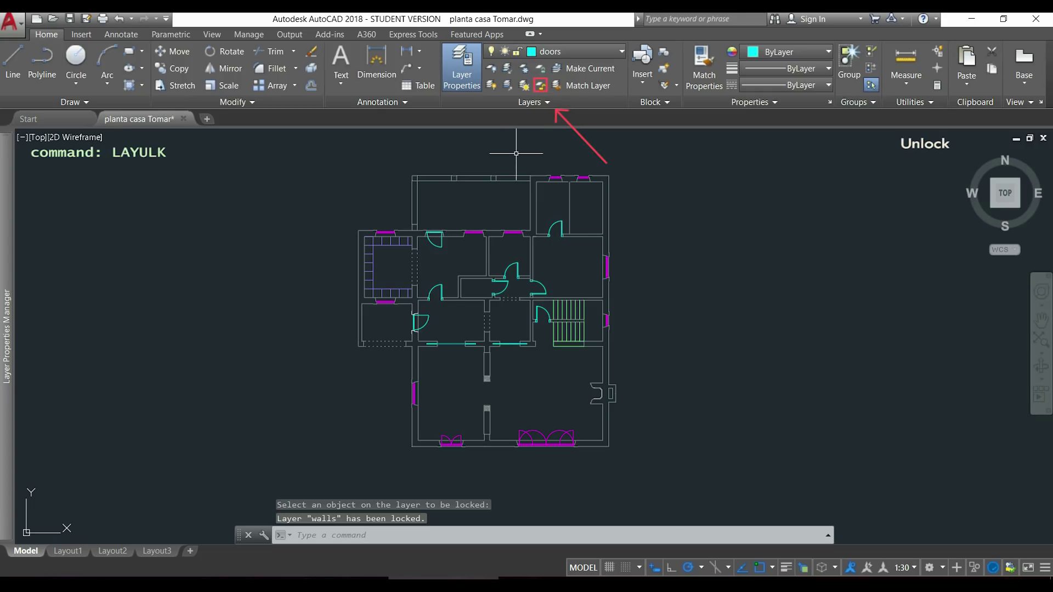
Step: Unlock the walls layer with LAYULK by picking a wall line
{"action": "left_click", "coordinate": [540, 85]}
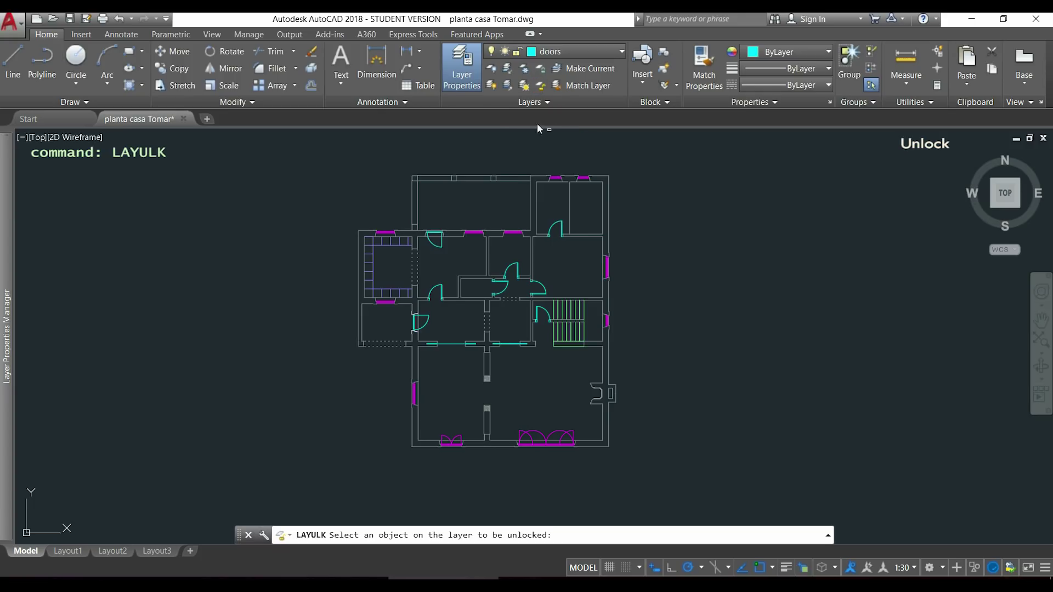
{"action": "left_click", "coordinate": [515, 176]}
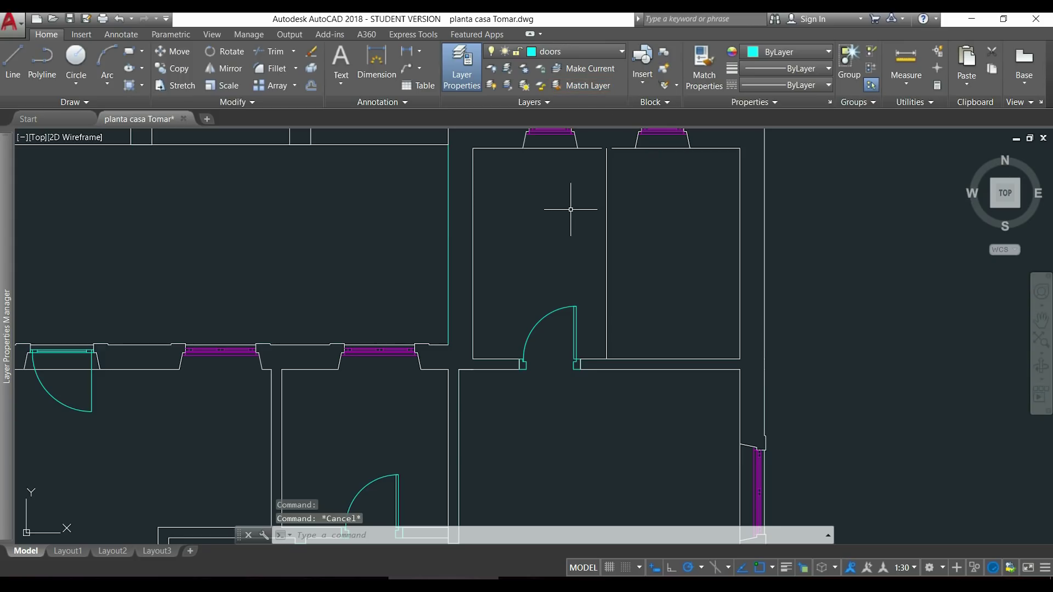
Step: Use LAYMCH to put the vertical line beside the upper rooms on a wall's layer
{"action": "left_click", "coordinate": [594, 85]}
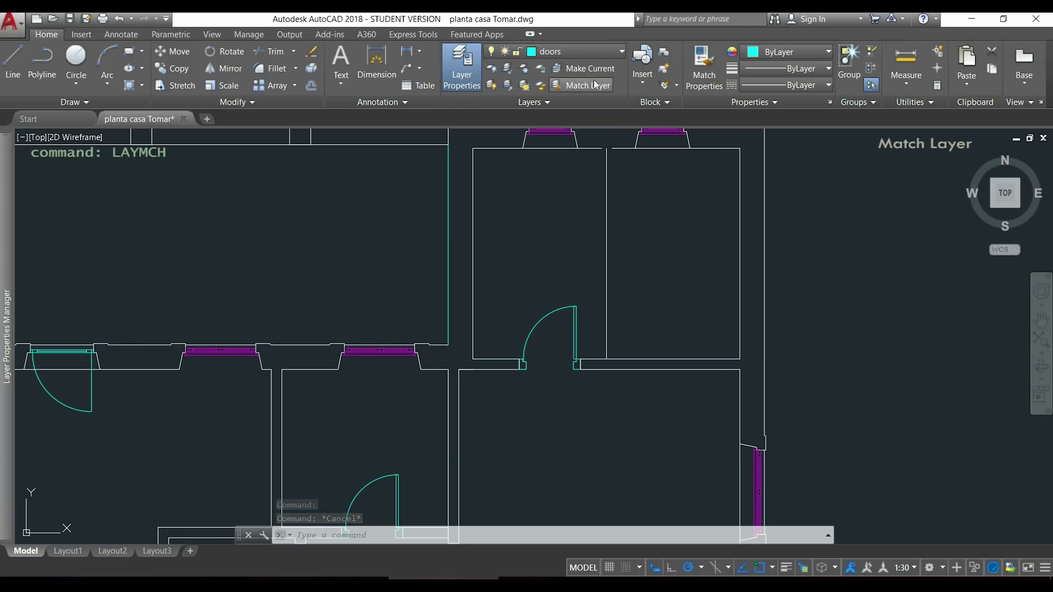
{"action": "left_click", "coordinate": [447, 224]}
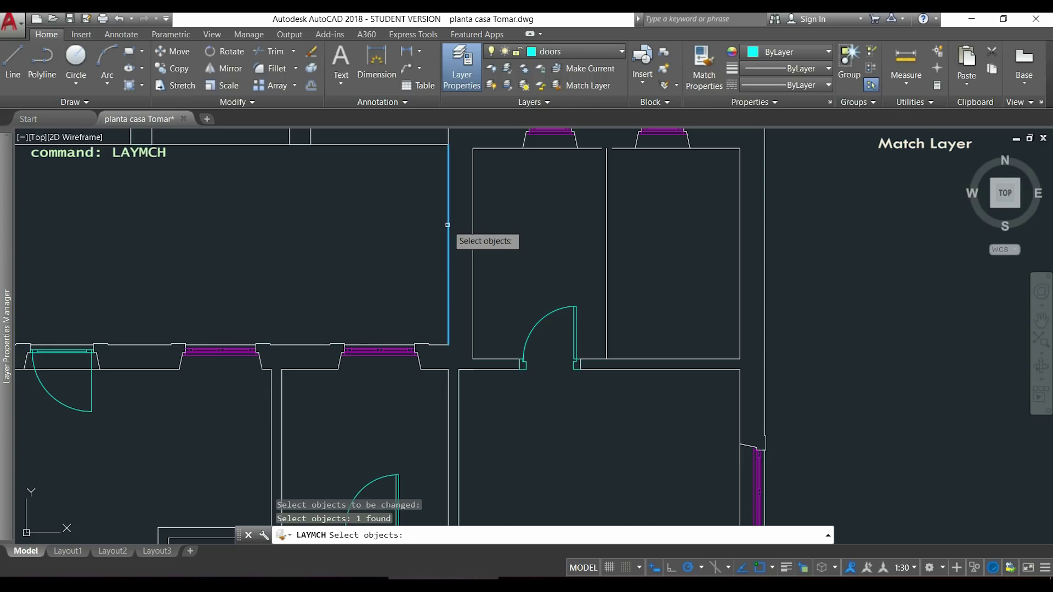
{"action": "key", "text": "Return"}
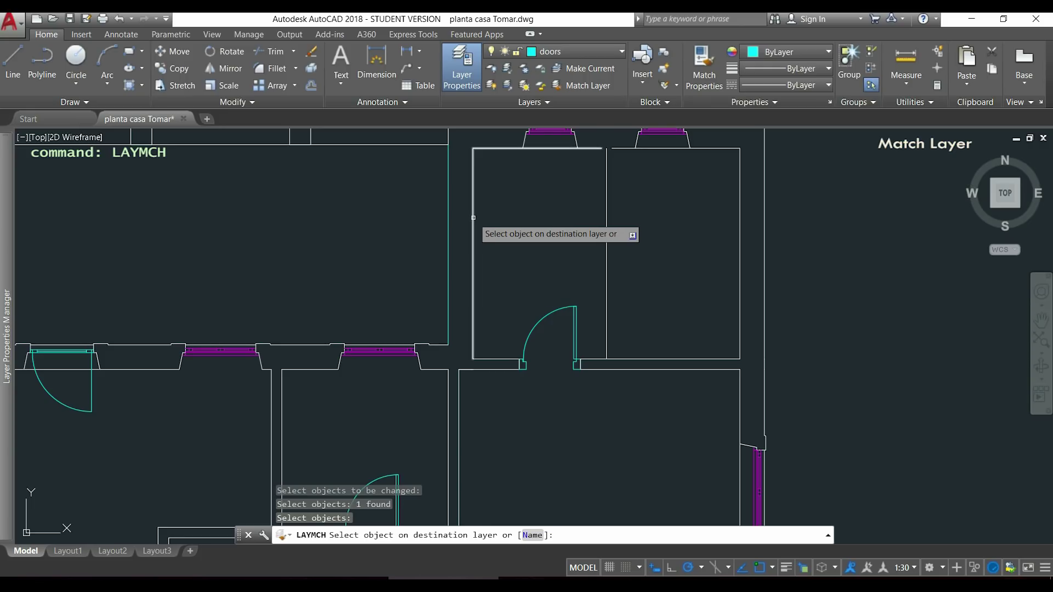
{"action": "left_click", "coordinate": [473, 218]}
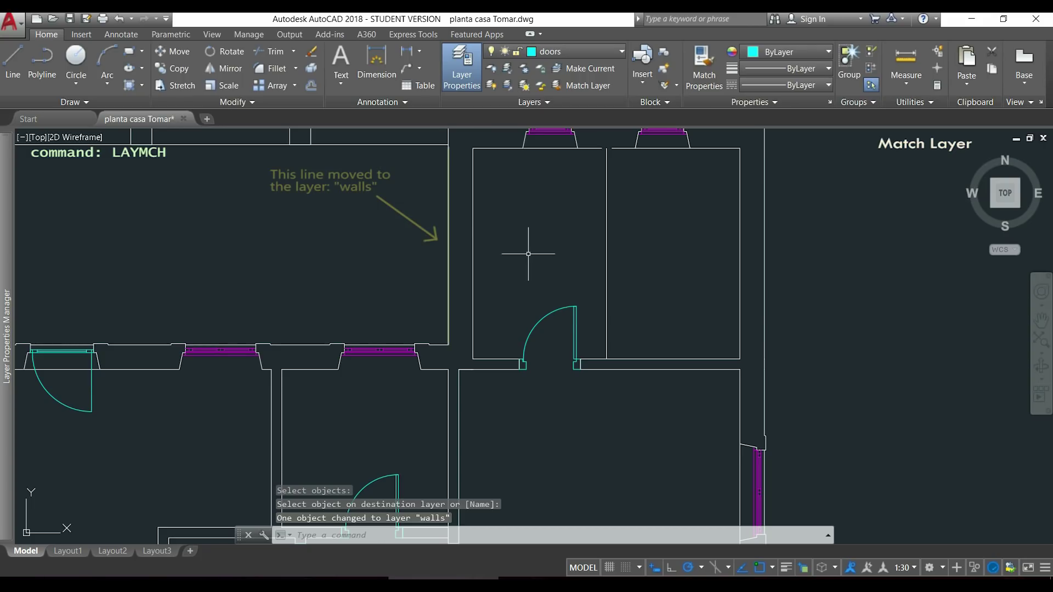